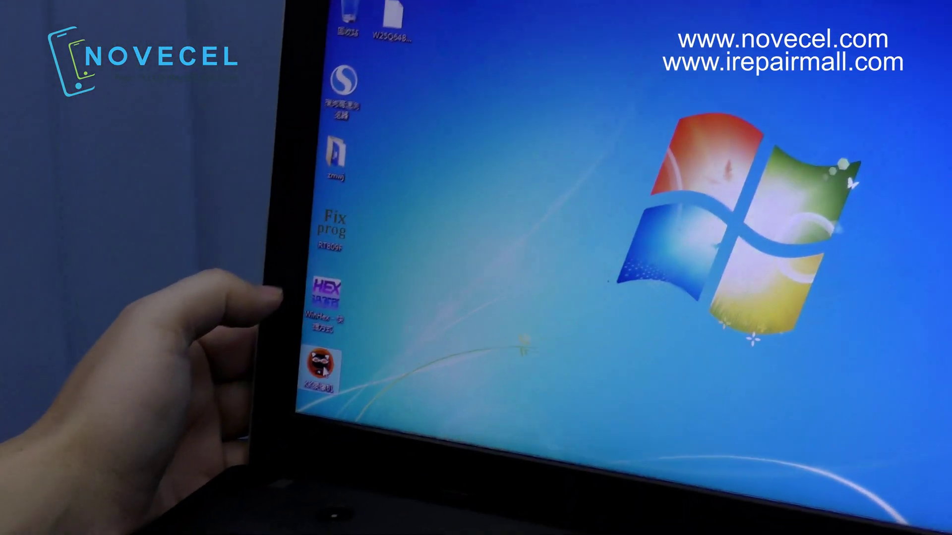
# - Bring up the KK录像机 screen recorder, dismissing its already-running notice, and start recording the screen
pyautogui.doubleClick(323, 369)
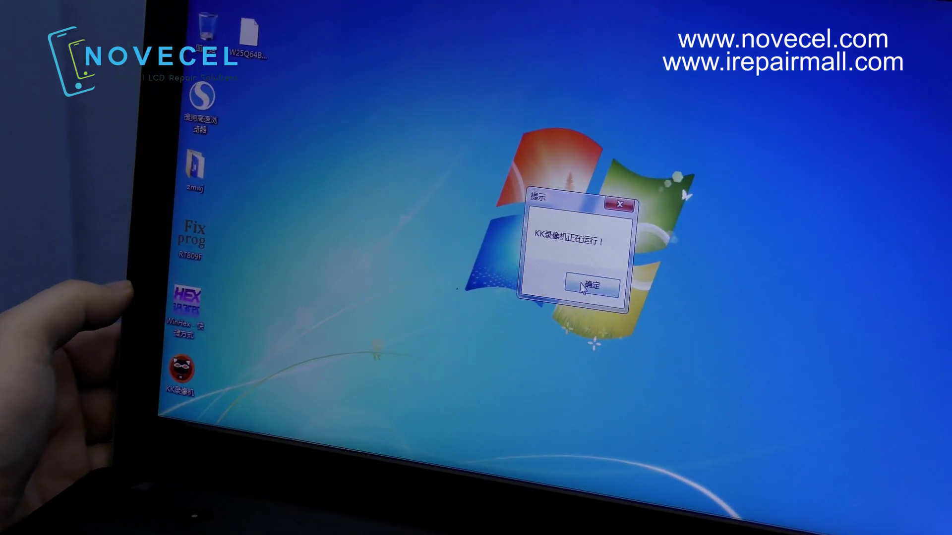
pyautogui.click(606, 283)
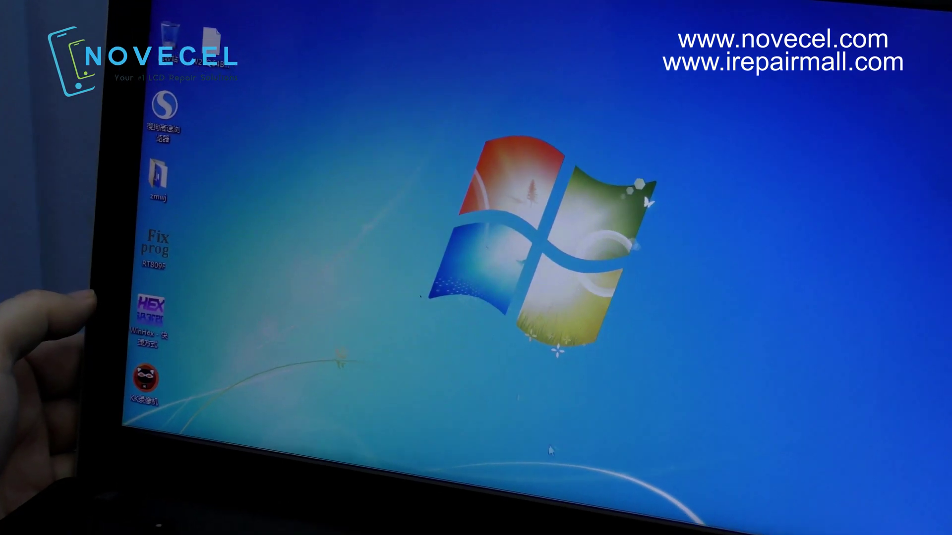
pyautogui.click(763, 510)
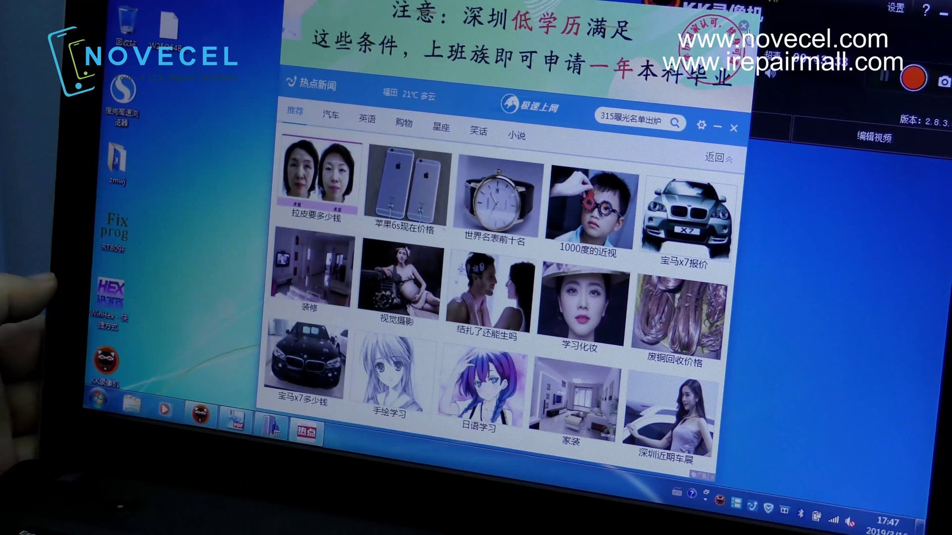
pyautogui.click(917, 78)
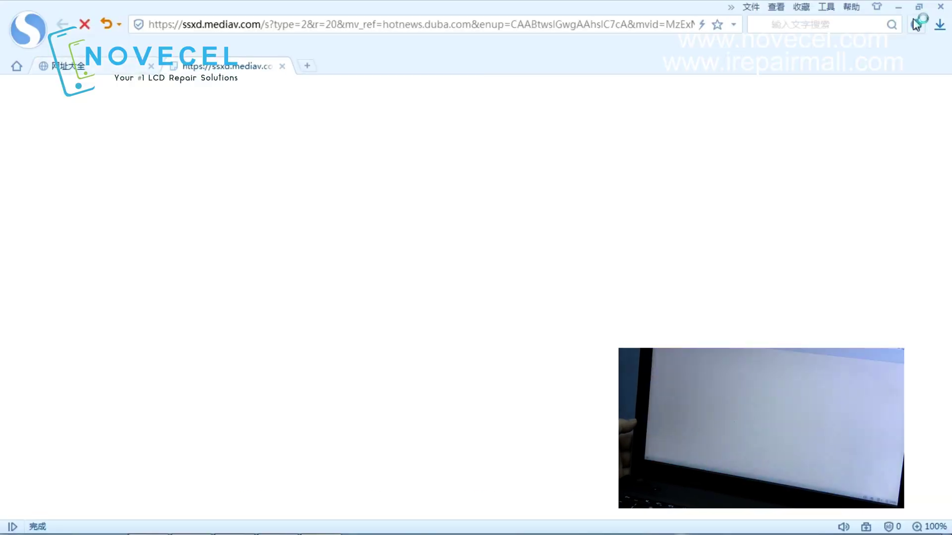
# - Minimize the browser window showing the ad page and close the 热点新闻 news pop-up
pyautogui.click(899, 8)
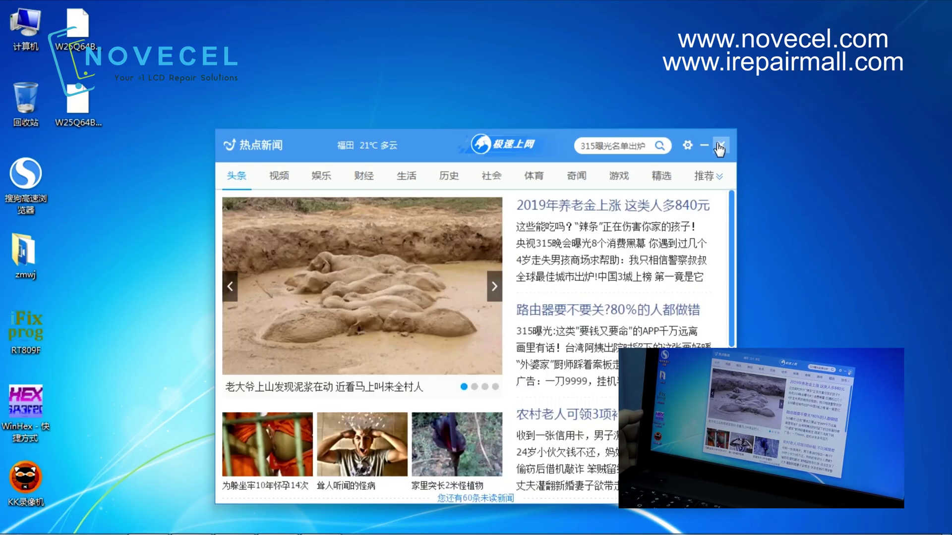
pyautogui.click(725, 144)
pyautogui.click(169, 297)
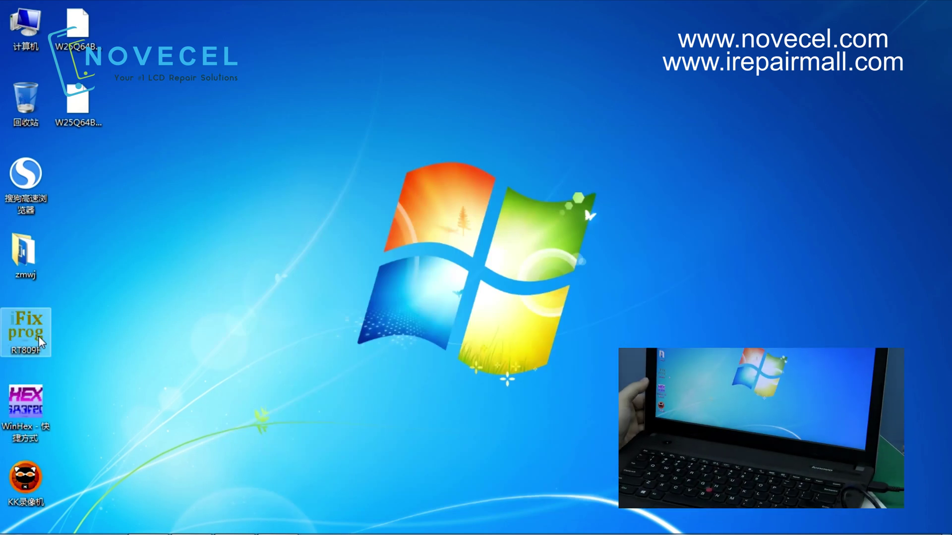
# - Launch the RT809F programmer software and decline downloading the newer version
pyautogui.doubleClick(27, 319)
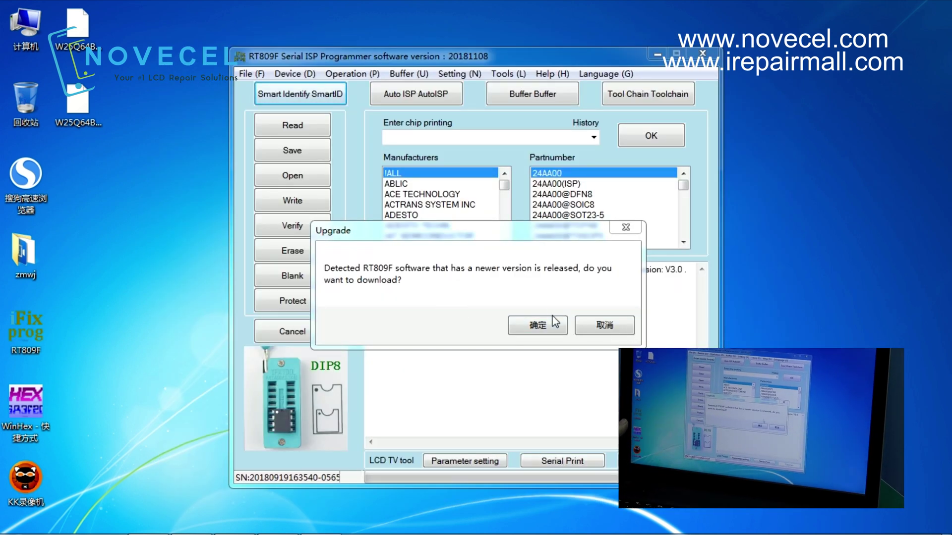
pyautogui.click(617, 327)
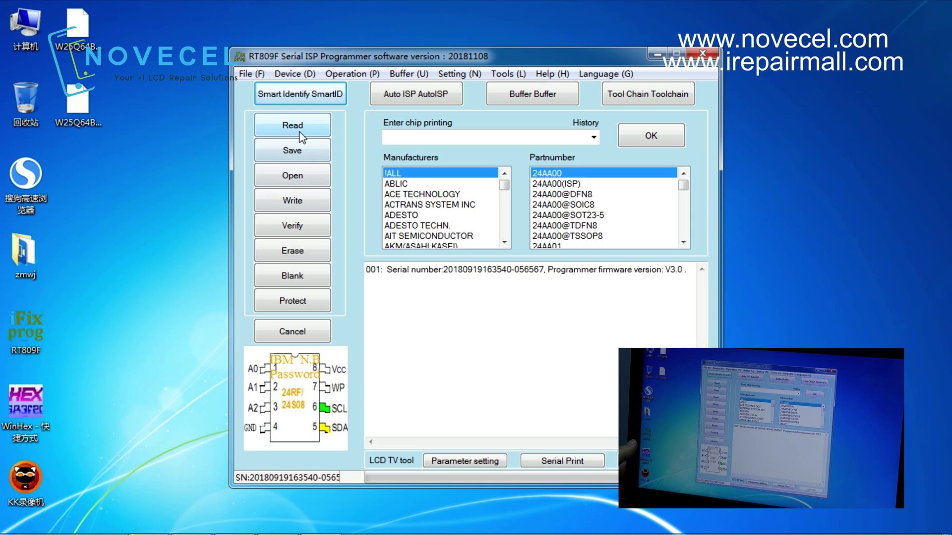
# - Run Smart Identify on the connected flash chip and repeat it to select MX25L6405@SOIC16
pyautogui.click(317, 99)
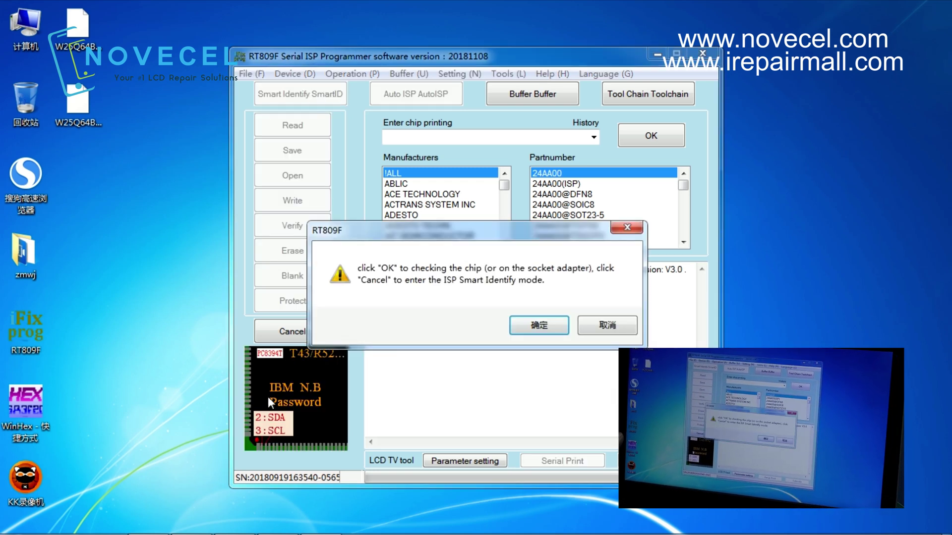
pyautogui.click(549, 325)
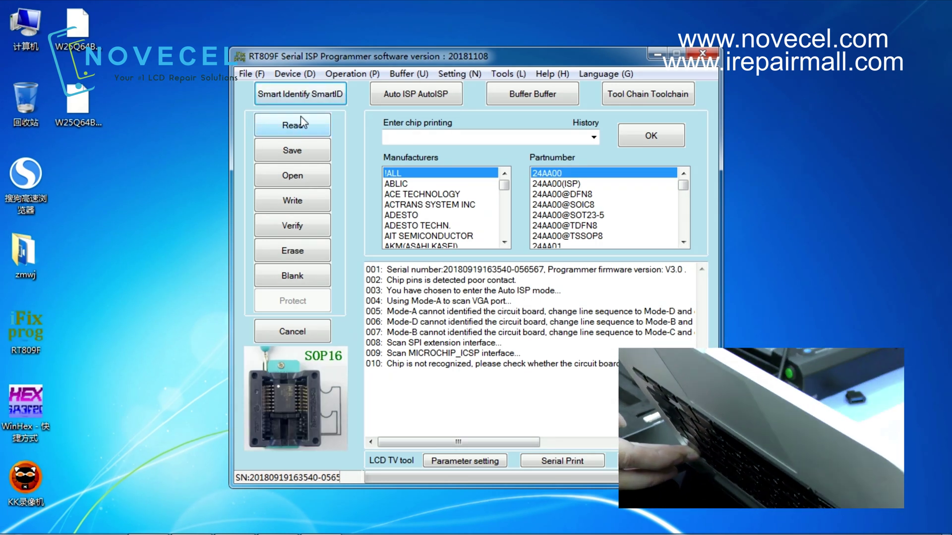
pyautogui.click(307, 94)
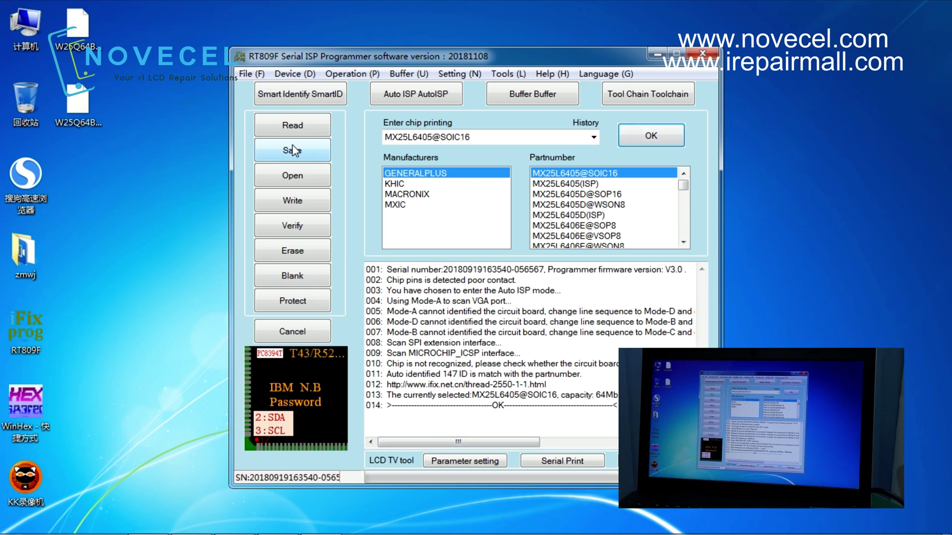
# - Try twice to read the MX25L6405@SOIC16 chip, ending the attempt by aborting the operation
pyautogui.click(292, 125)
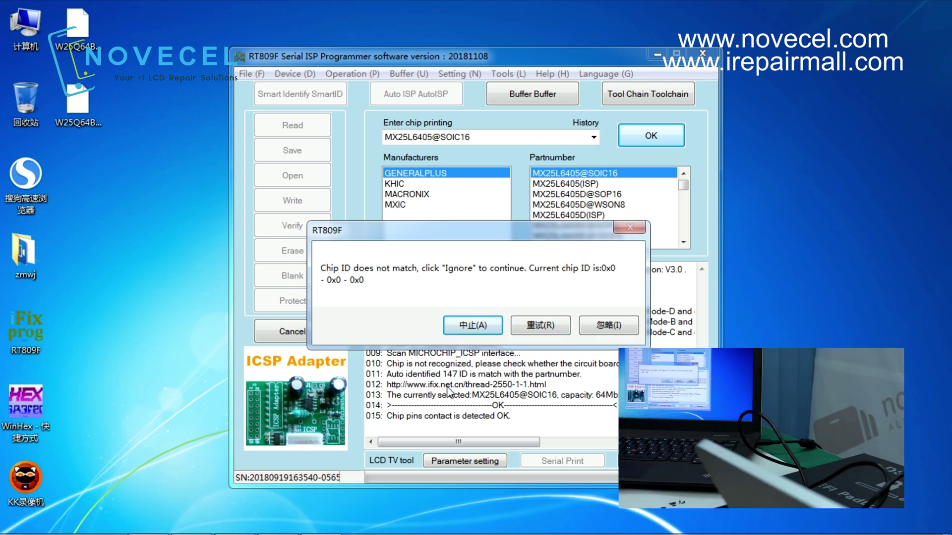
pyautogui.click(536, 326)
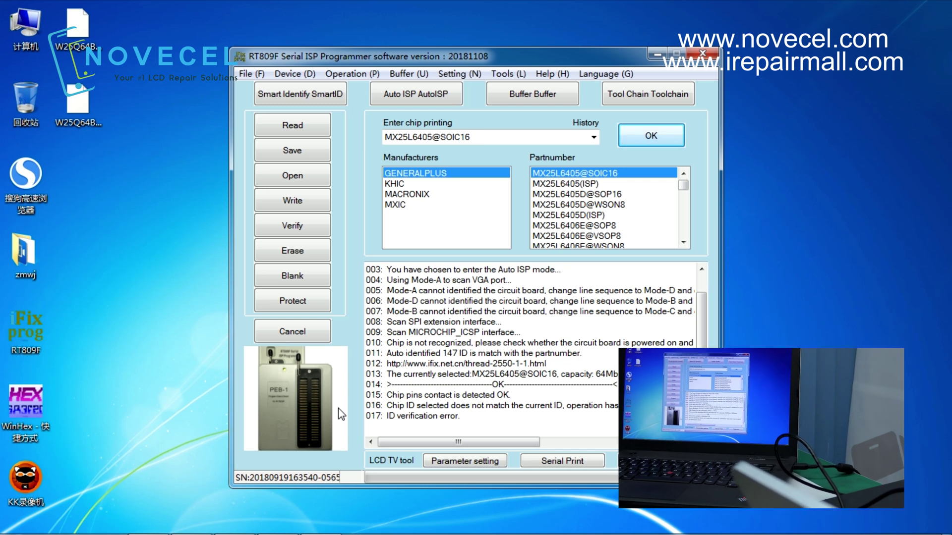
pyautogui.click(296, 128)
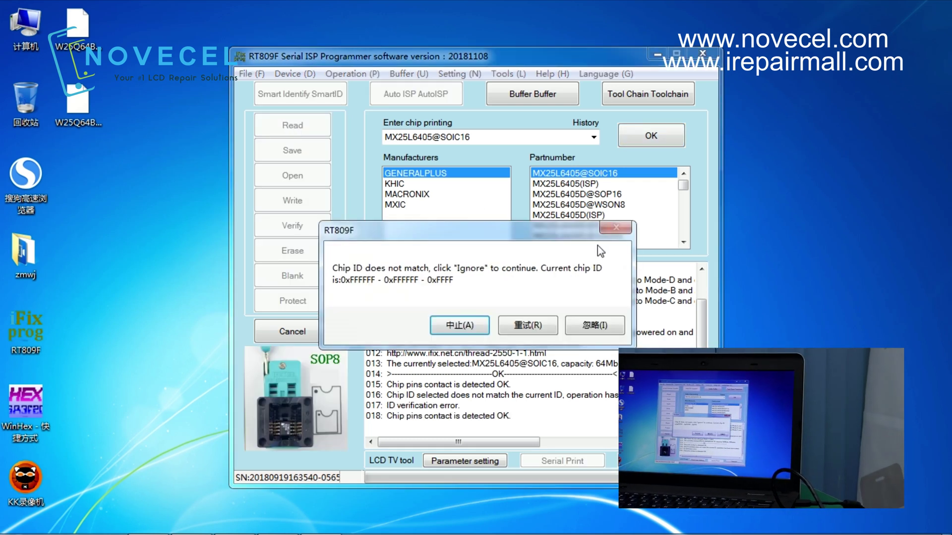
pyautogui.click(447, 326)
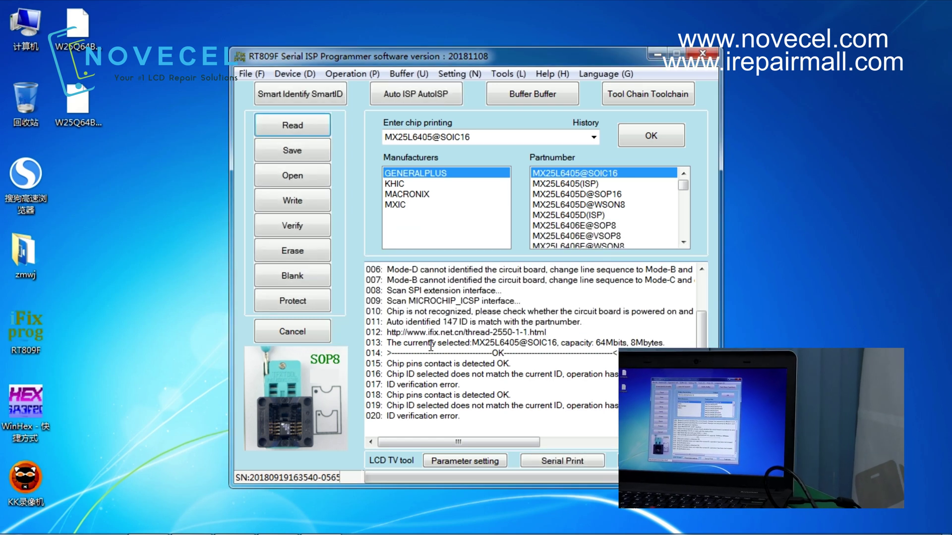
# - Identify the flash chip again with Smart Identify, entering ISP mode and repeating the scan to select MX25L6405@SOIC16
pyautogui.click(284, 94)
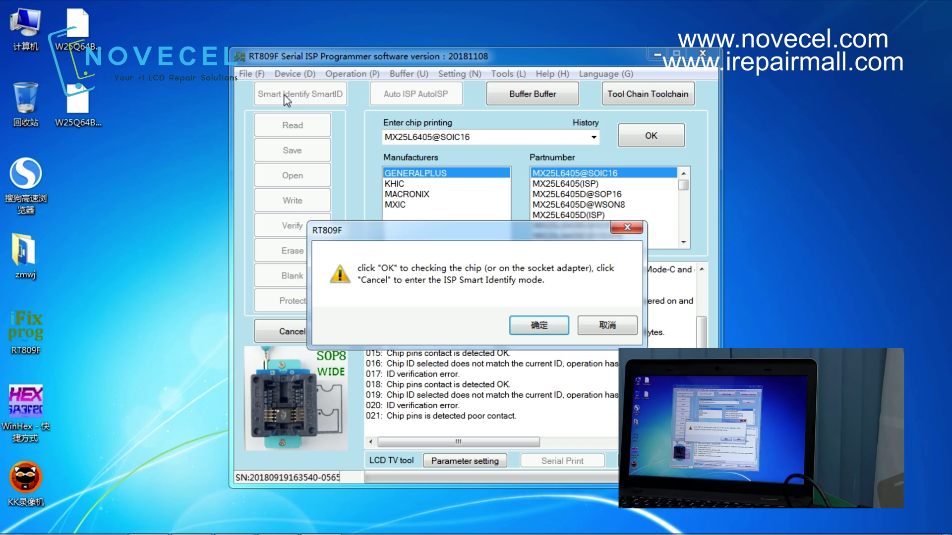
pyautogui.click(633, 326)
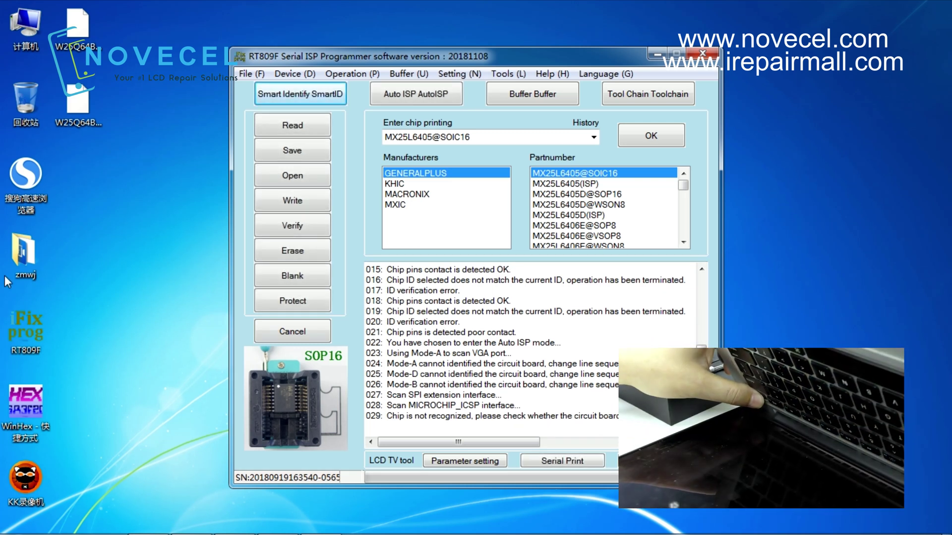
pyautogui.click(295, 95)
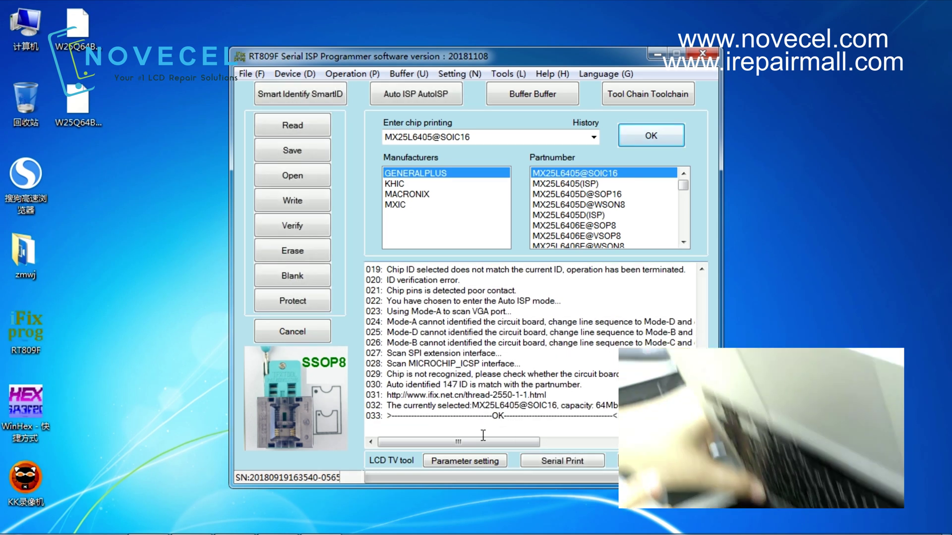
# - Read the chip and save its contents to the desktop as MX25L6405@SOIC16_20190316_175002 in BIN format
pyautogui.click(275, 128)
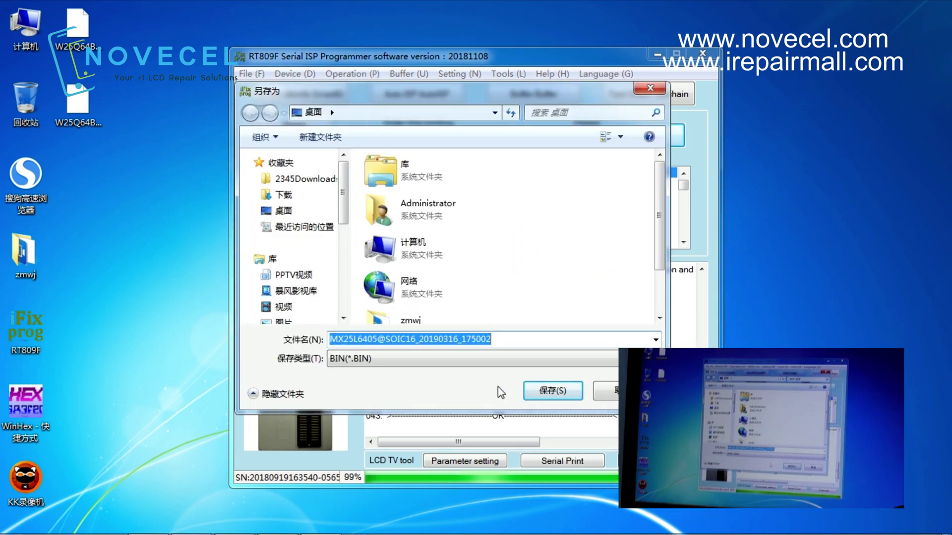
pyautogui.click(554, 392)
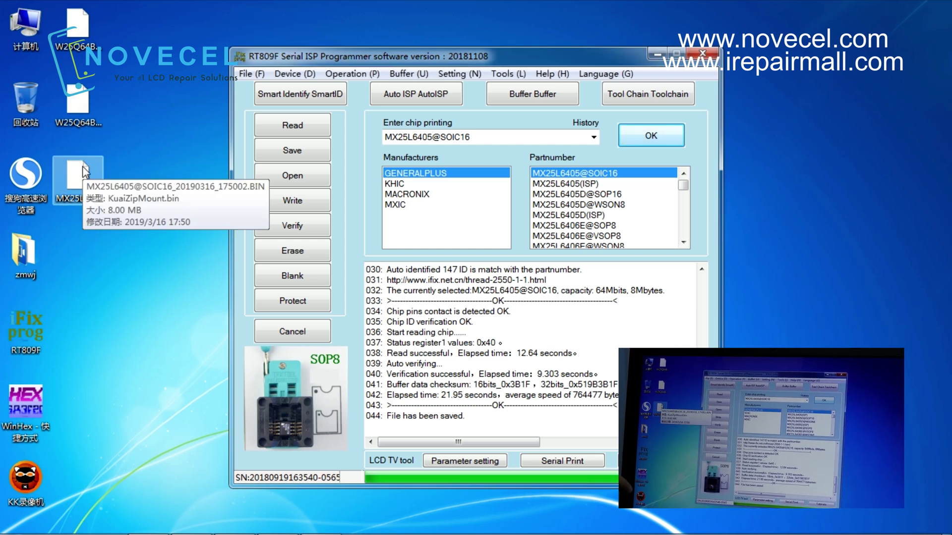
# - Open the saved MX25L6405@SOIC16 BIN file in WinHex and find the text $SVS
pyautogui.moveTo(84, 171); pyautogui.dragTo(15, 426)
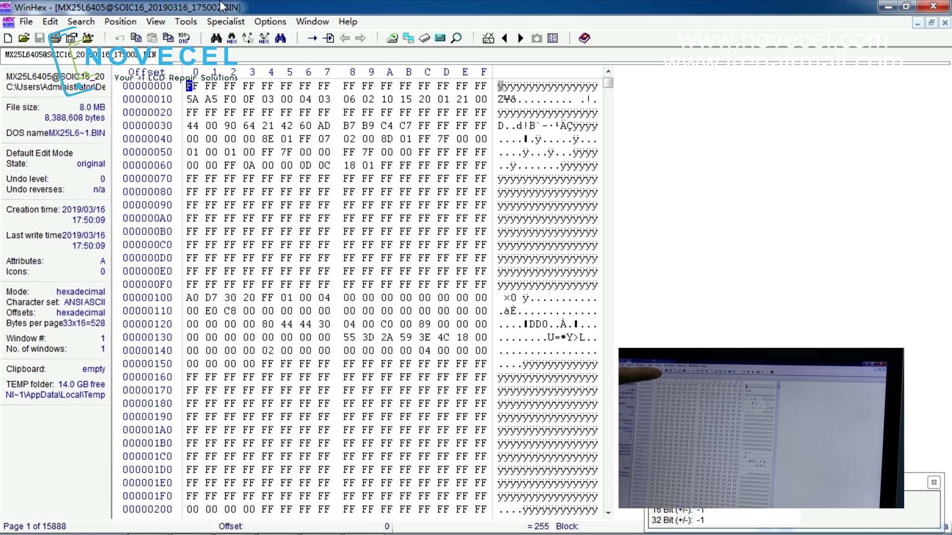
pyautogui.click(217, 37)
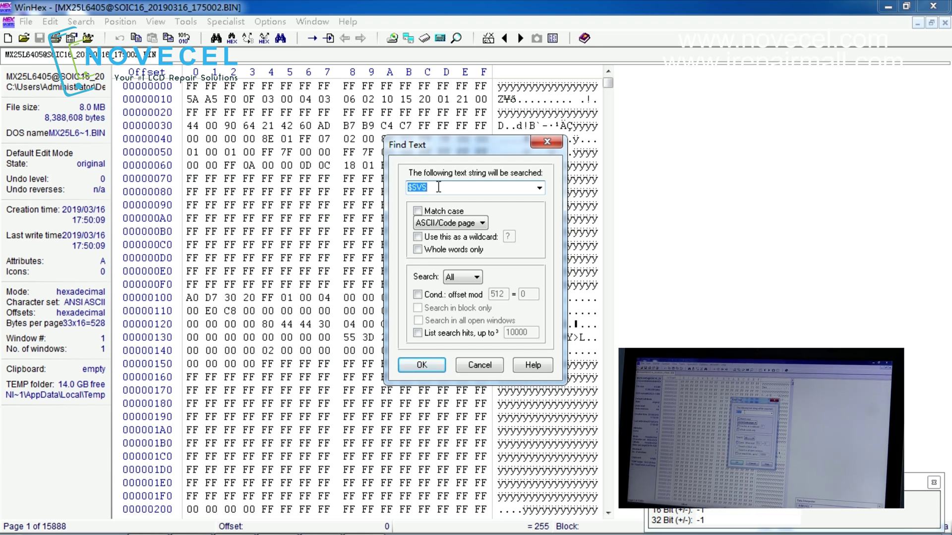
pyautogui.click(422, 366)
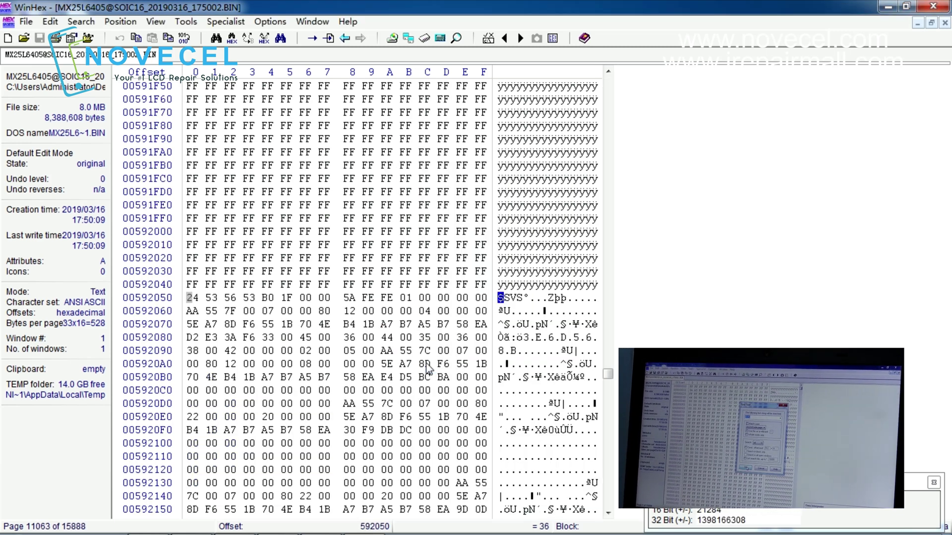
# - Look through the data below $SVS and select the bytes from offset 5921C0 to 5921FE
pyautogui.scroll(-4, 201, 330)
pyautogui.click(199, 325)
pyautogui.scroll(-9, 201, 330)
pyautogui.scroll(8, 210, 330)
pyautogui.scroll(-3, 211, 330)
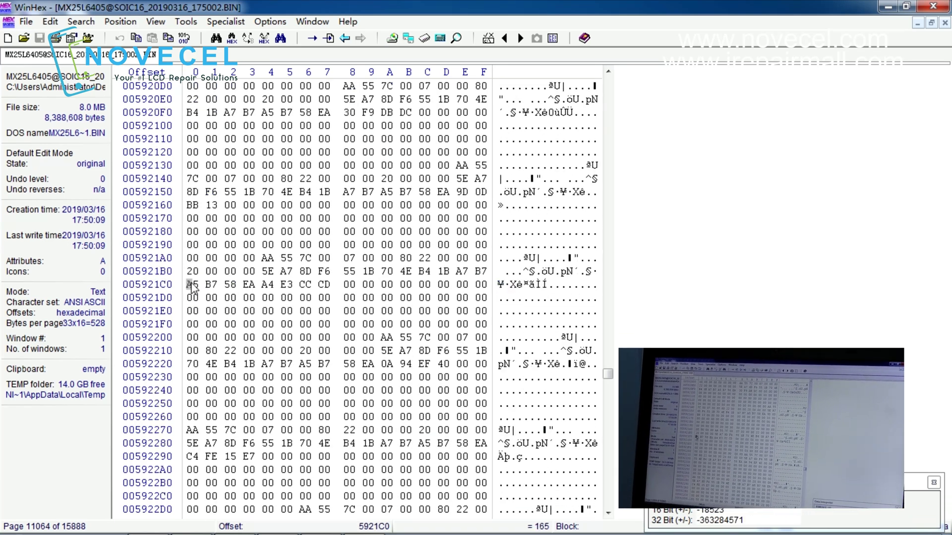
pyautogui.moveTo(191, 289); pyautogui.dragTo(398, 290)
pyautogui.moveTo(467, 313); pyautogui.dragTo(467, 328)
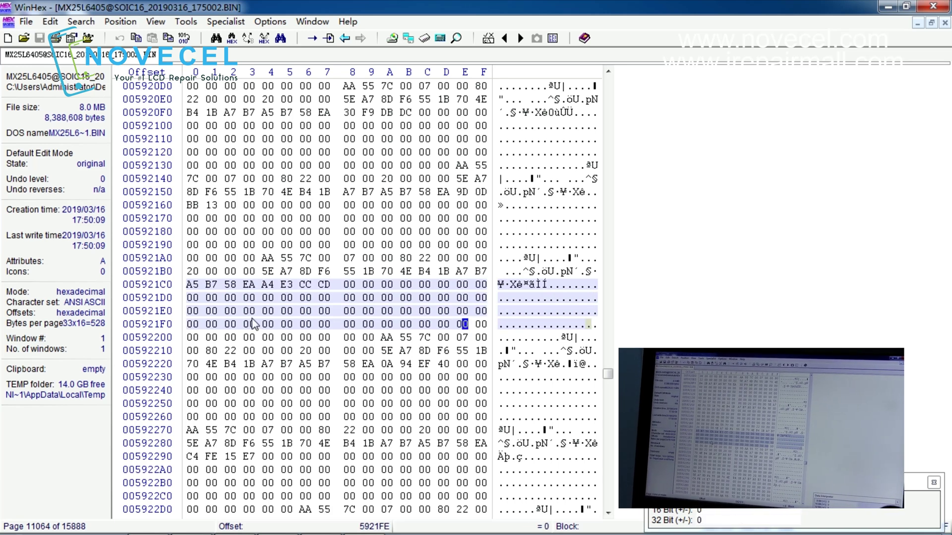
# - Select the block below the $SVS entry from offset 5920C0 to 59302E
pyautogui.scroll(8, 480, 373)
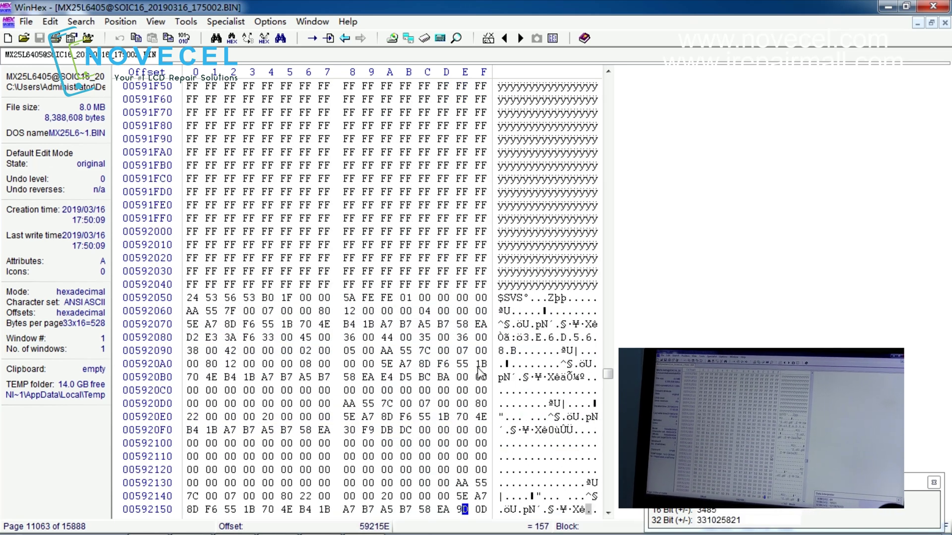
pyautogui.scroll(-4, 480, 372)
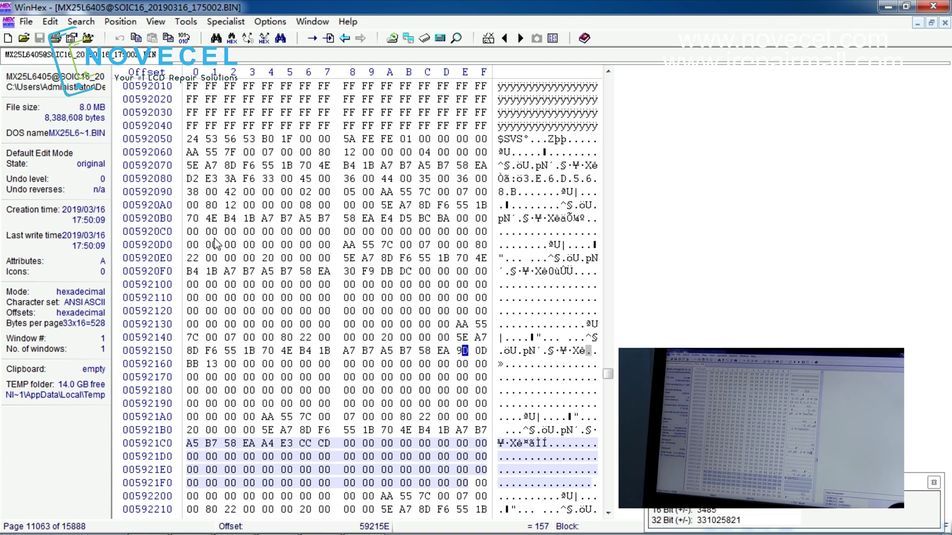
pyautogui.moveTo(191, 234); pyautogui.dragTo(463, 364)
# - Examine the selected block between its start at offset 5920C0 and its end, checking which data it covers
pyautogui.scroll(13, 283, 347)
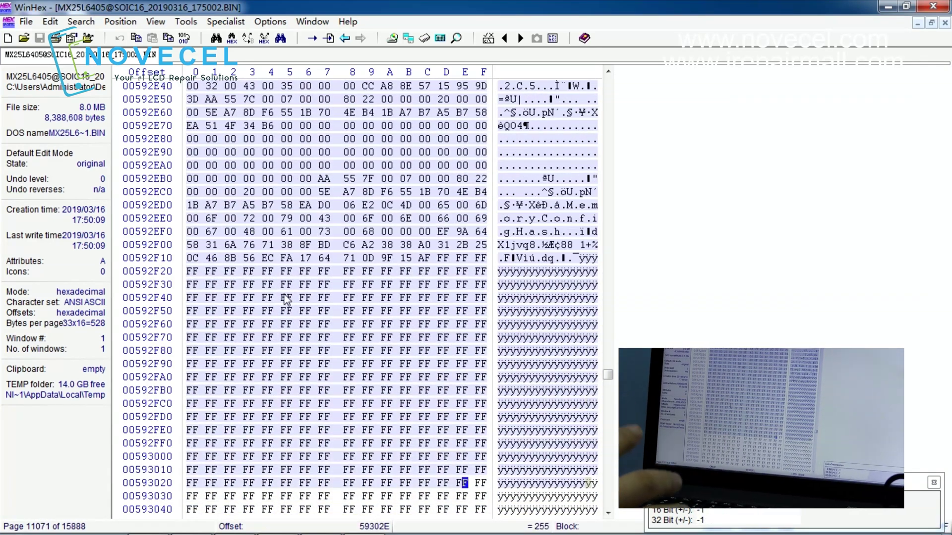
pyautogui.scroll(20, 297, 271)
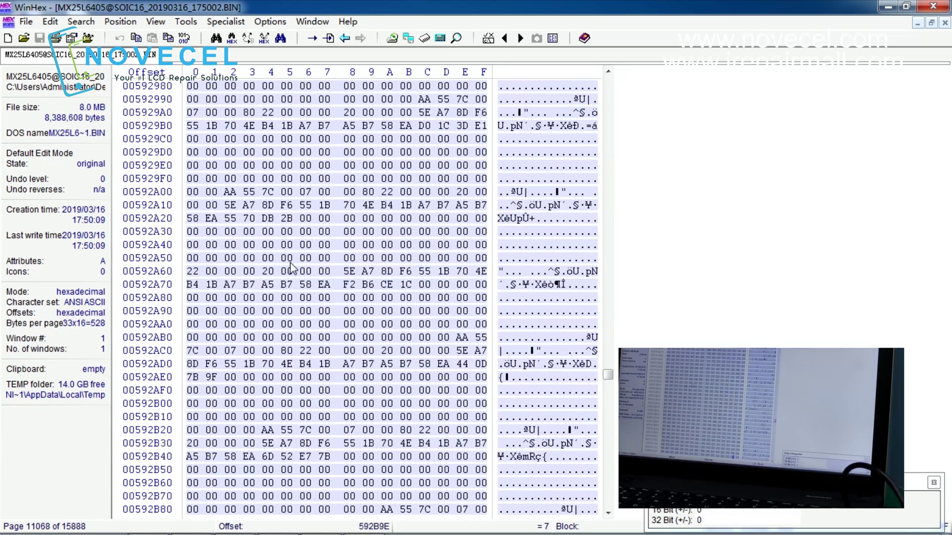
pyautogui.scroll(20, 297, 268)
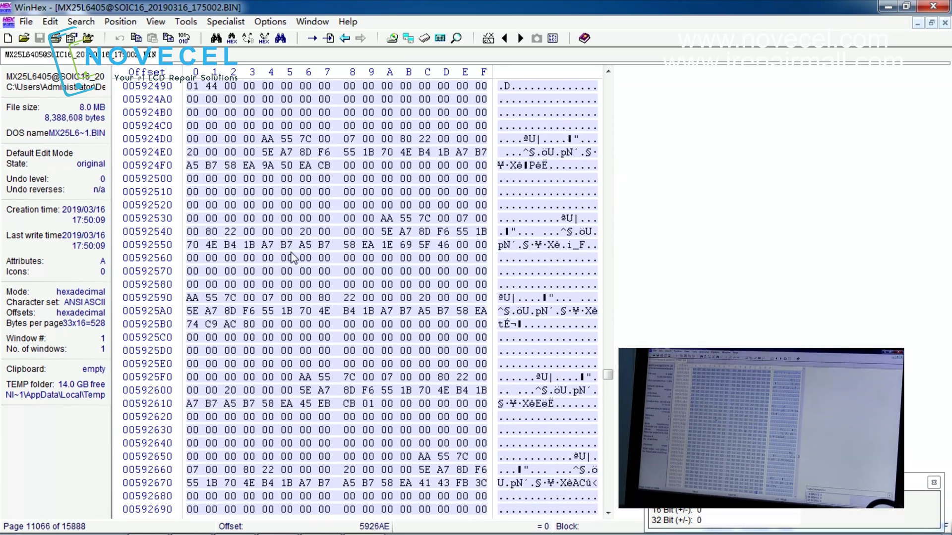
pyautogui.scroll(11, 290, 255)
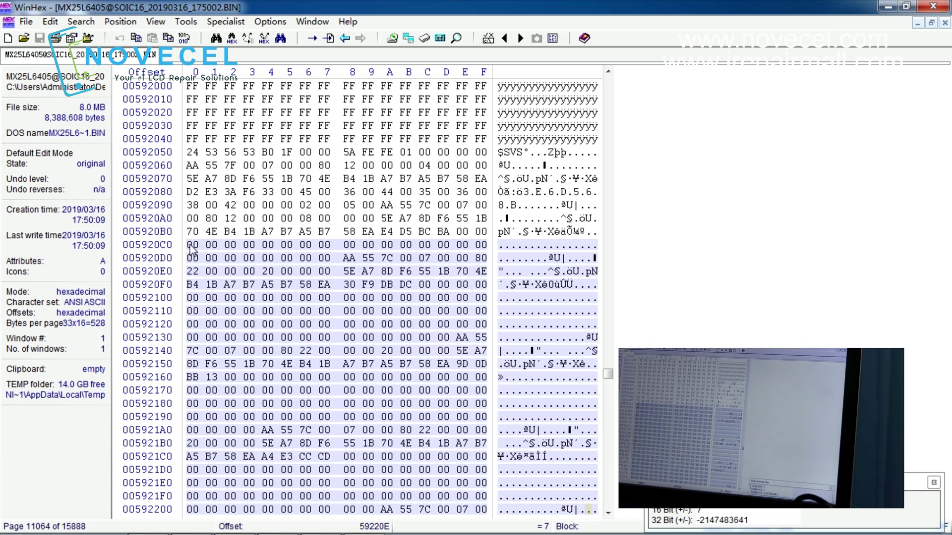
pyautogui.scroll(-8, 258, 278)
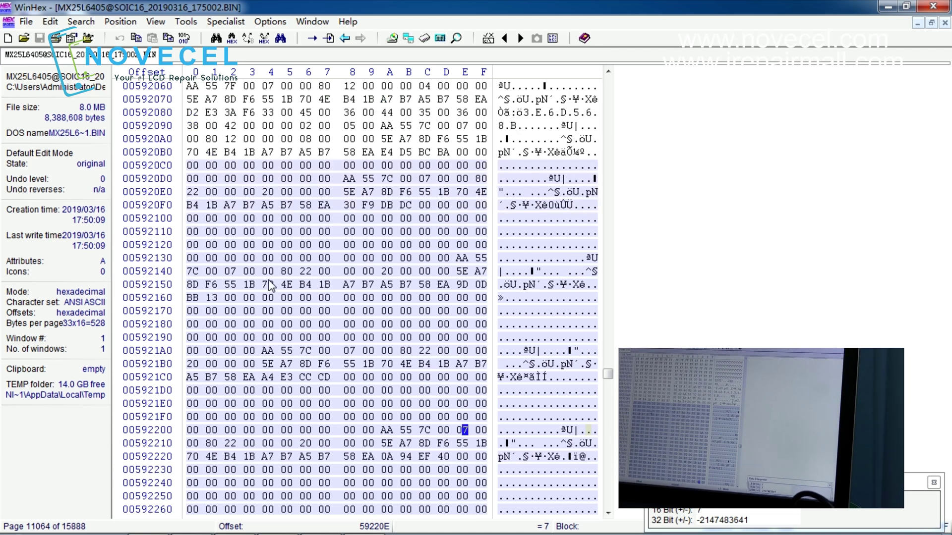
pyautogui.scroll(-20, 329, 329)
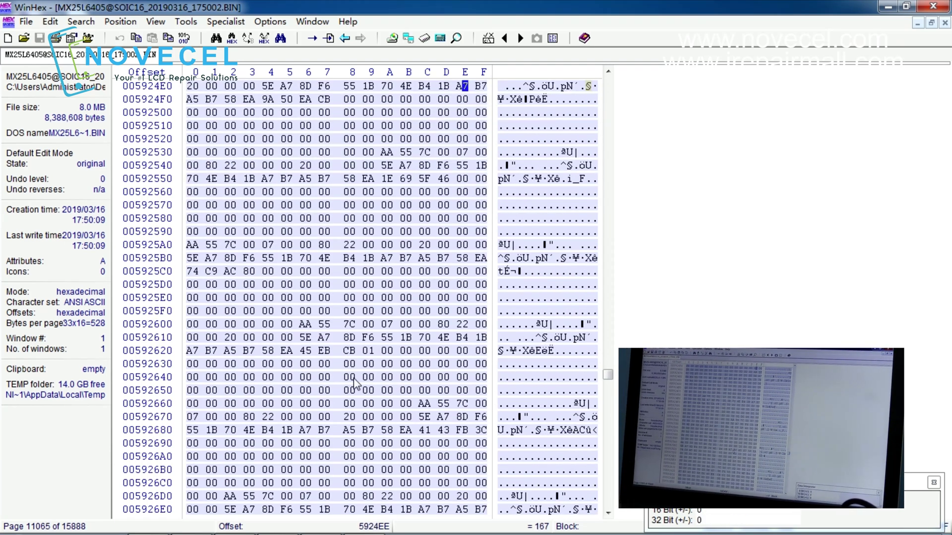
pyautogui.scroll(-20, 340, 375)
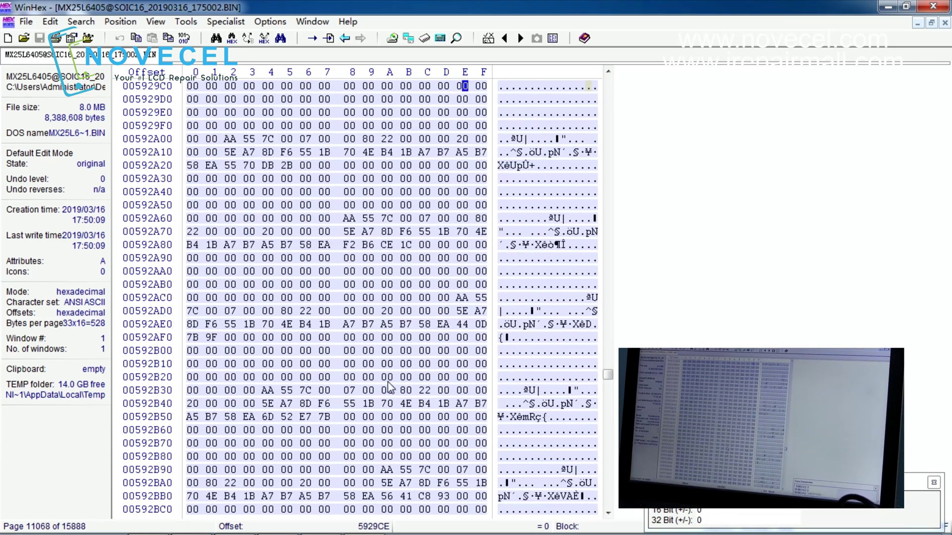
pyautogui.scroll(-20, 347, 337)
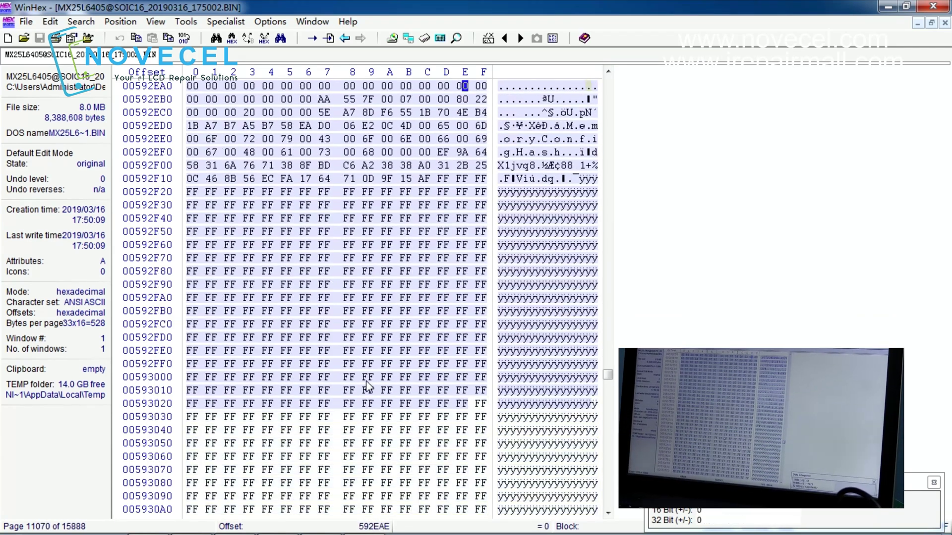
# - Fill the selected block with the hex value FF and save the modified BIN file
pyautogui.rightClick(335, 226)
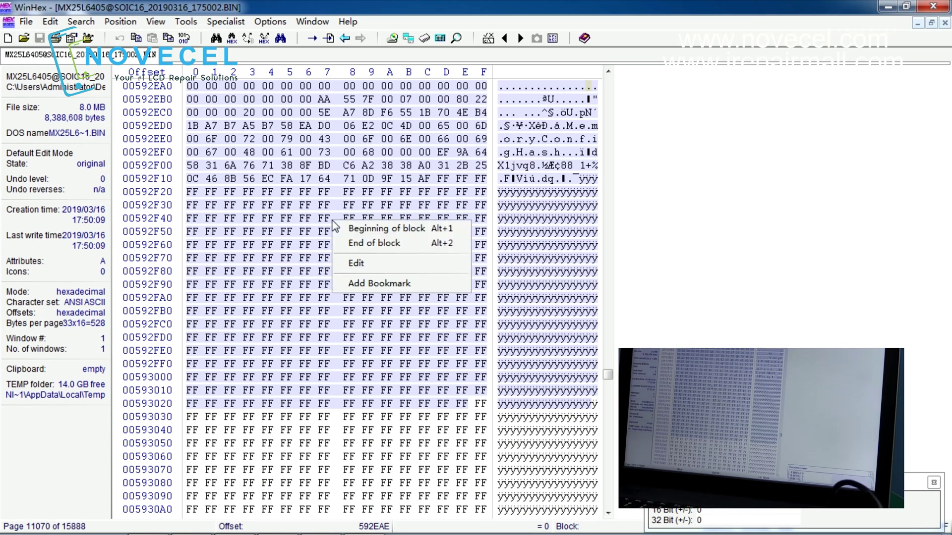
pyautogui.click(363, 265)
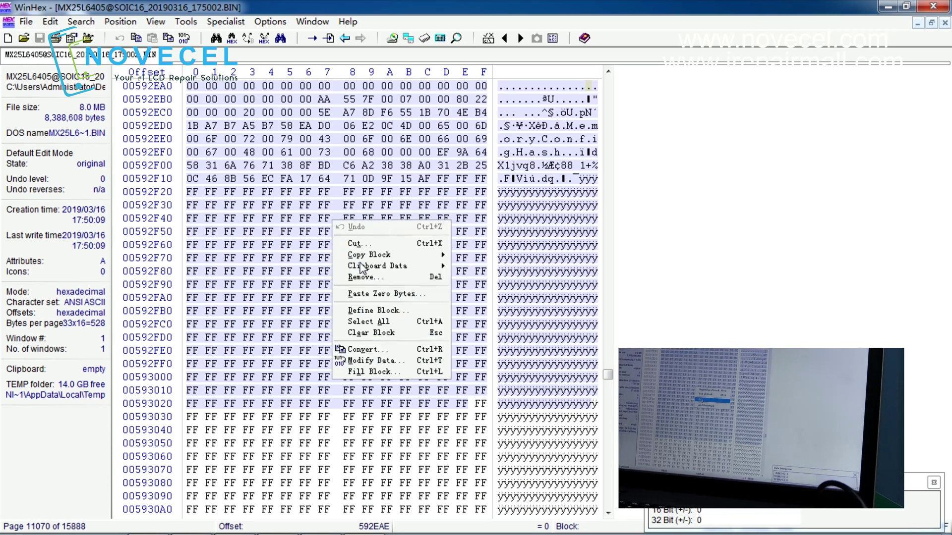
pyautogui.click(367, 372)
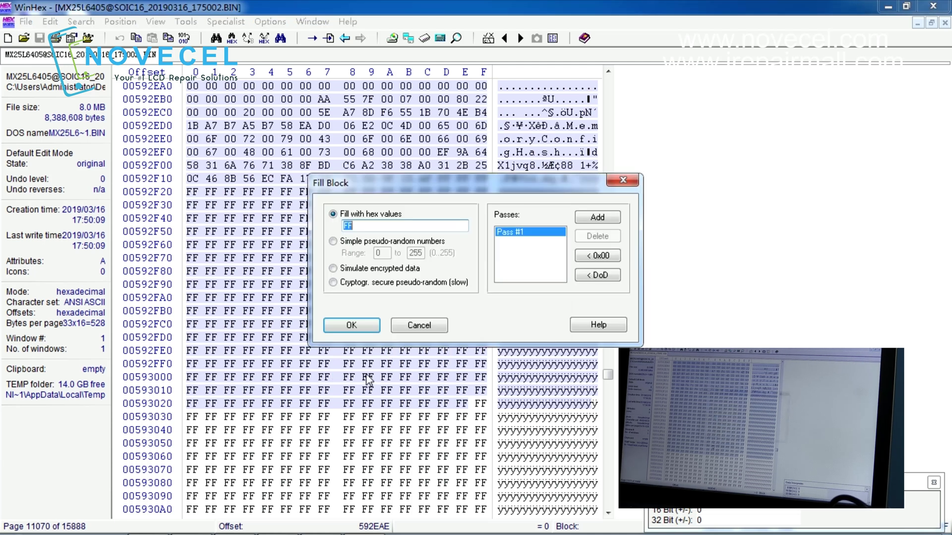
pyautogui.click(351, 325)
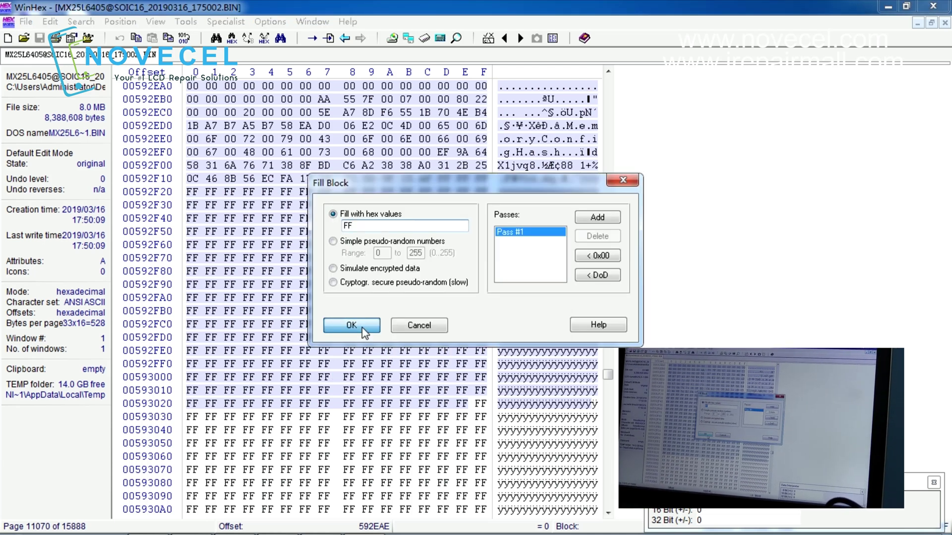
pyautogui.scroll(3, 345, 300)
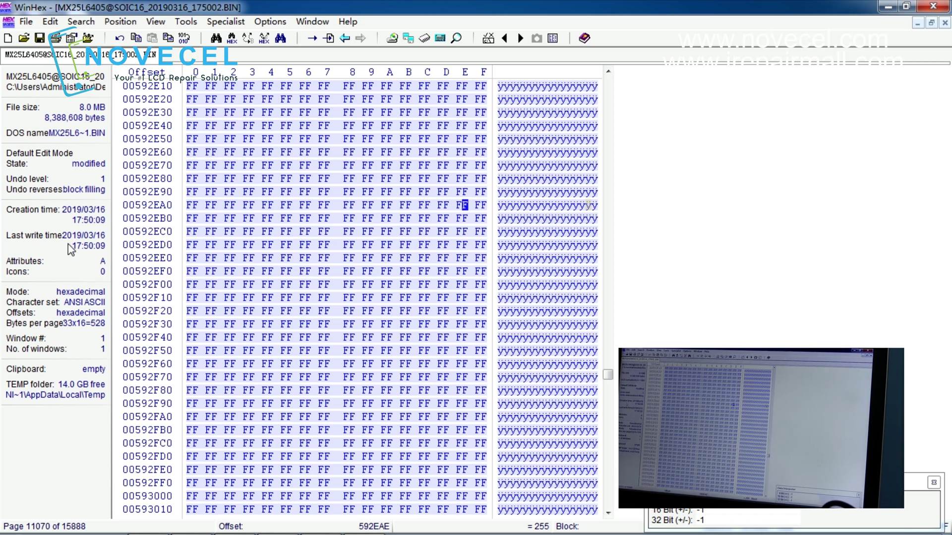
pyautogui.click(40, 39)
pyautogui.click(437, 278)
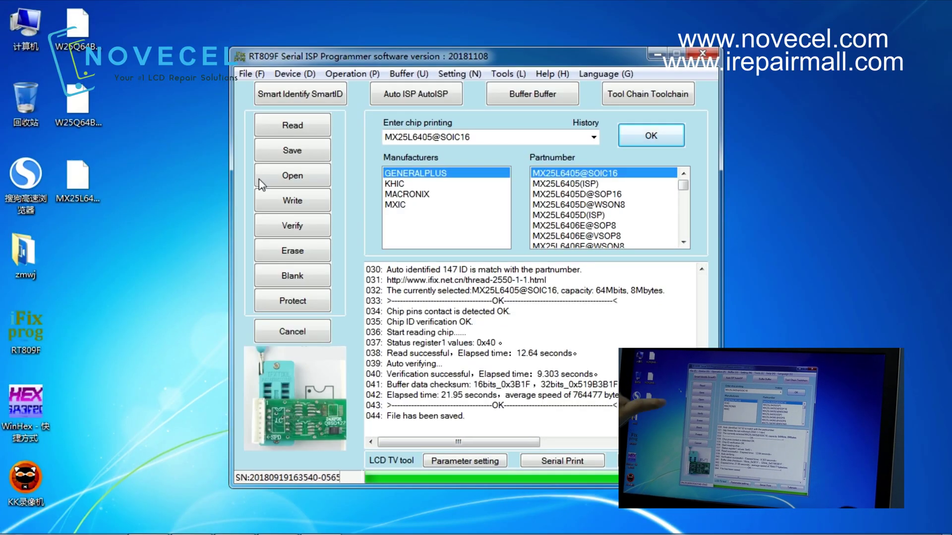
pyautogui.click(313, 183)
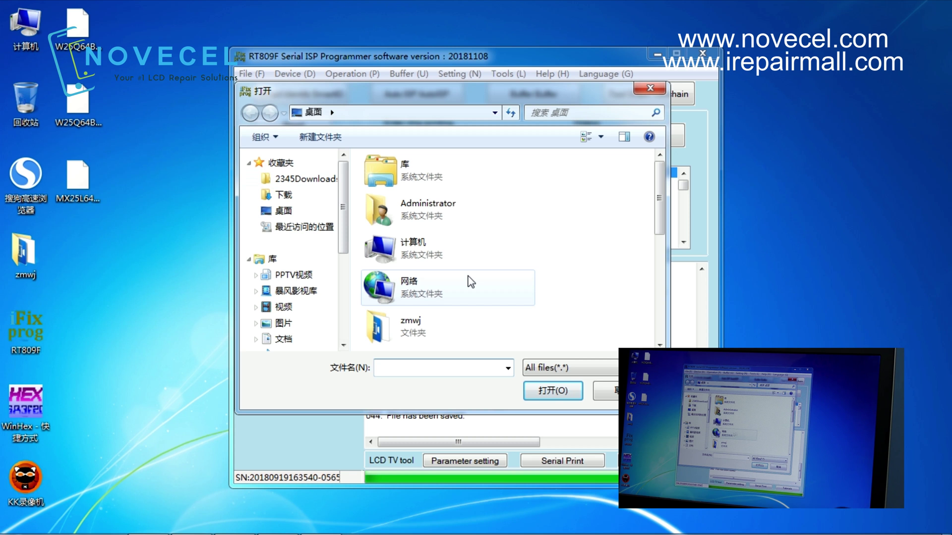
pyautogui.moveTo(660, 215); pyautogui.dragTo(661, 322)
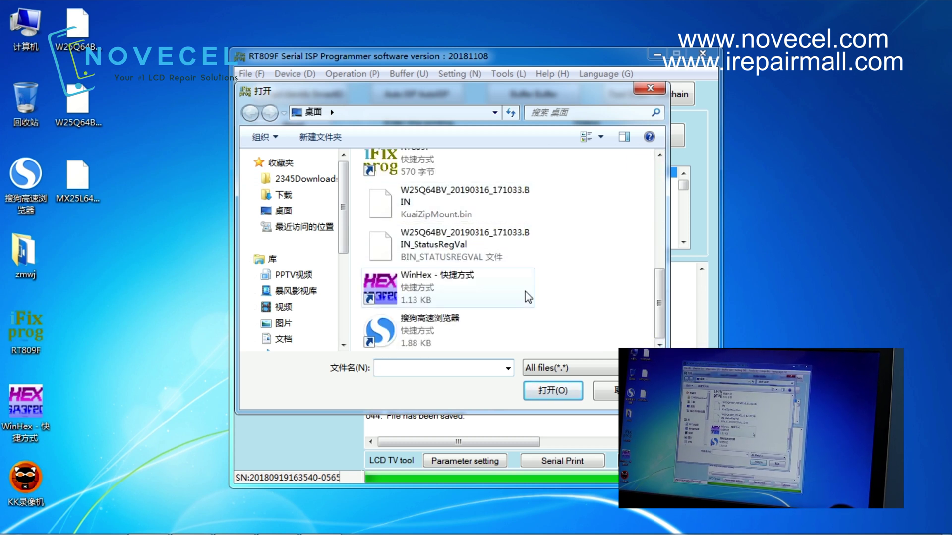
pyautogui.moveTo(658, 306); pyautogui.dragTo(659, 255)
pyautogui.click(484, 255)
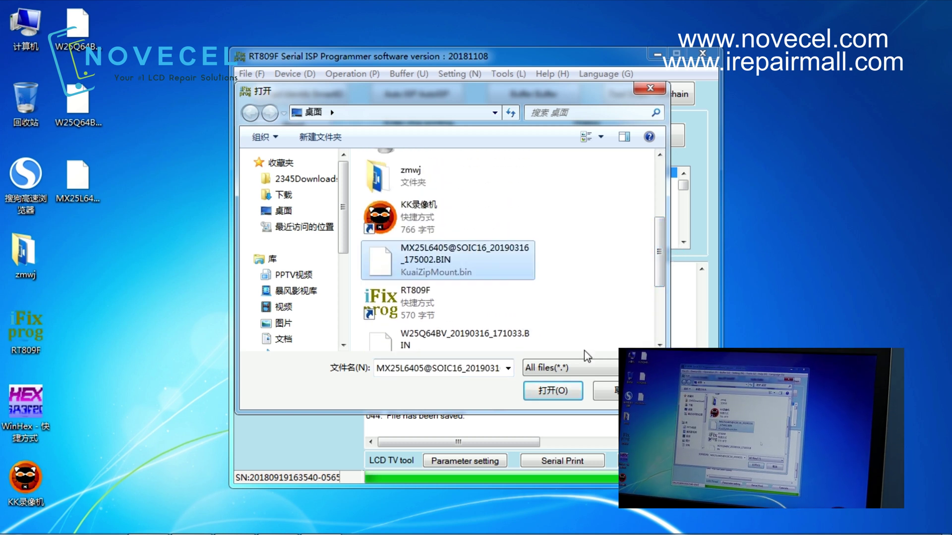
pyautogui.click(550, 391)
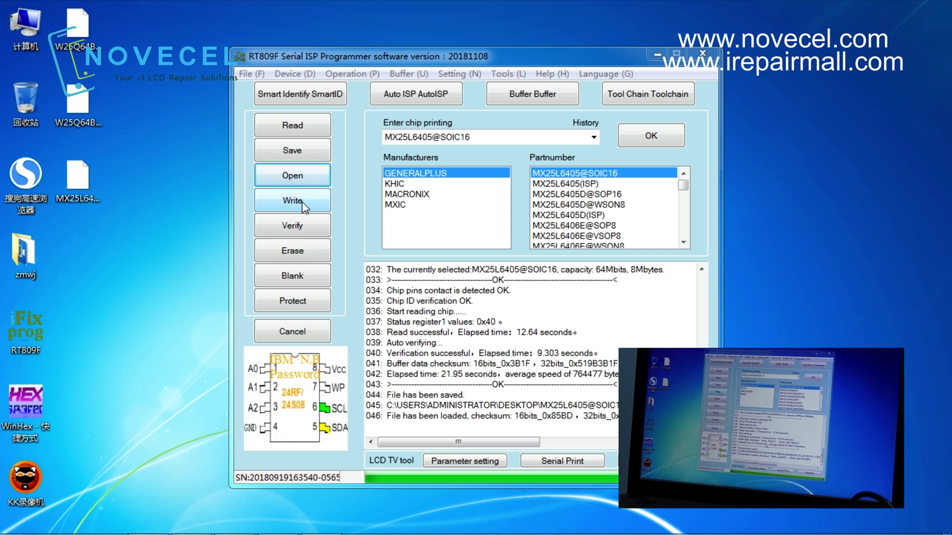
pyautogui.click(302, 202)
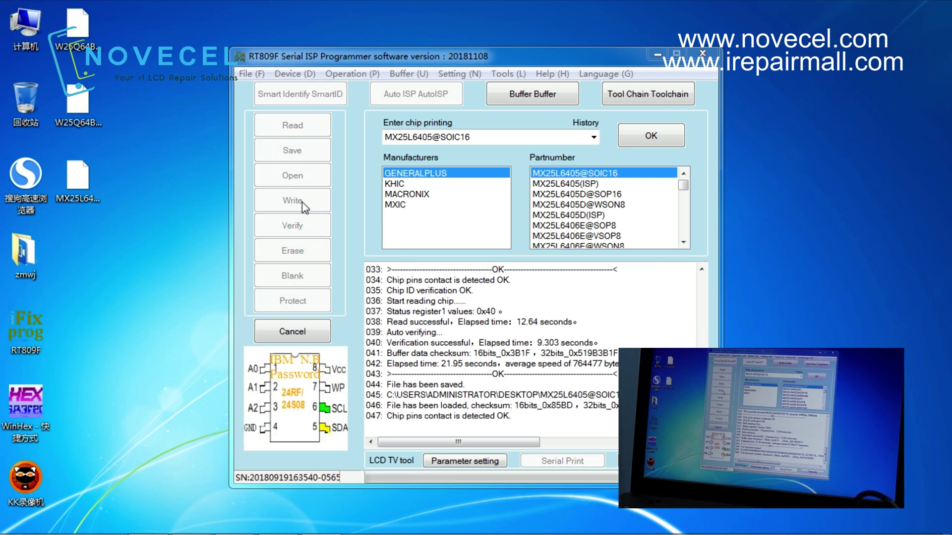